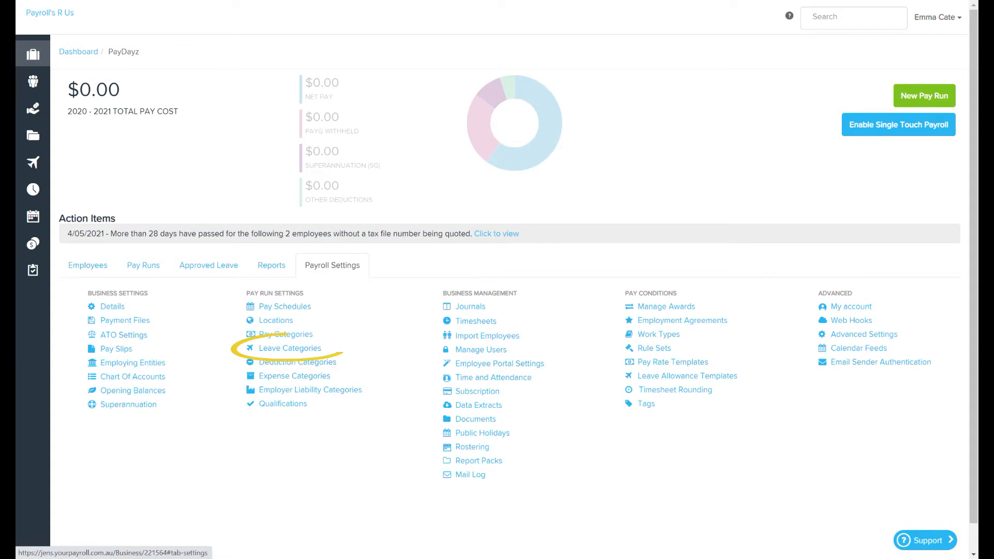
# Go to the leave category settings of the PayDayz business and start adding a new leave category
pyautogui.click(290, 349)
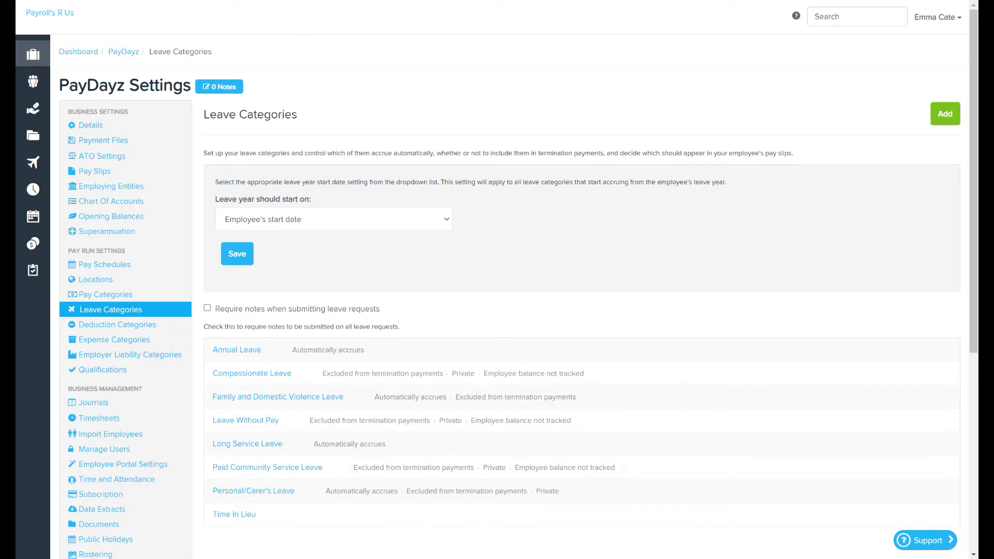
pyautogui.scroll(-1, 518, 311)
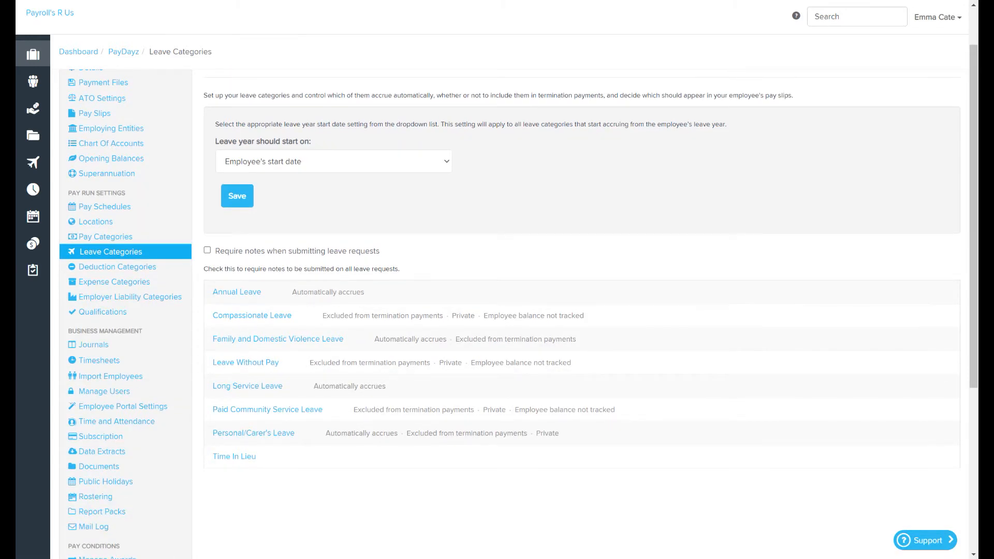
pyautogui.scroll(1, 518, 311)
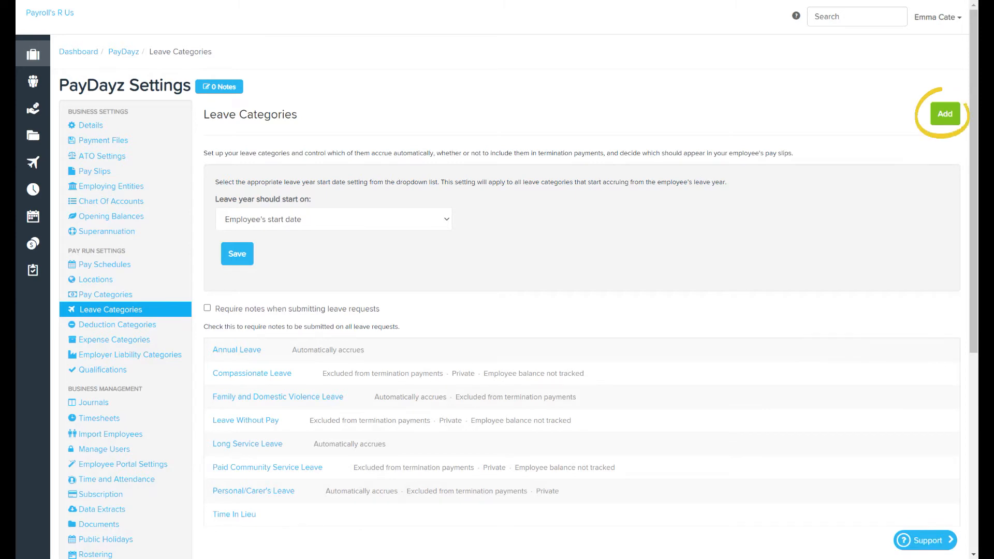
pyautogui.click(945, 114)
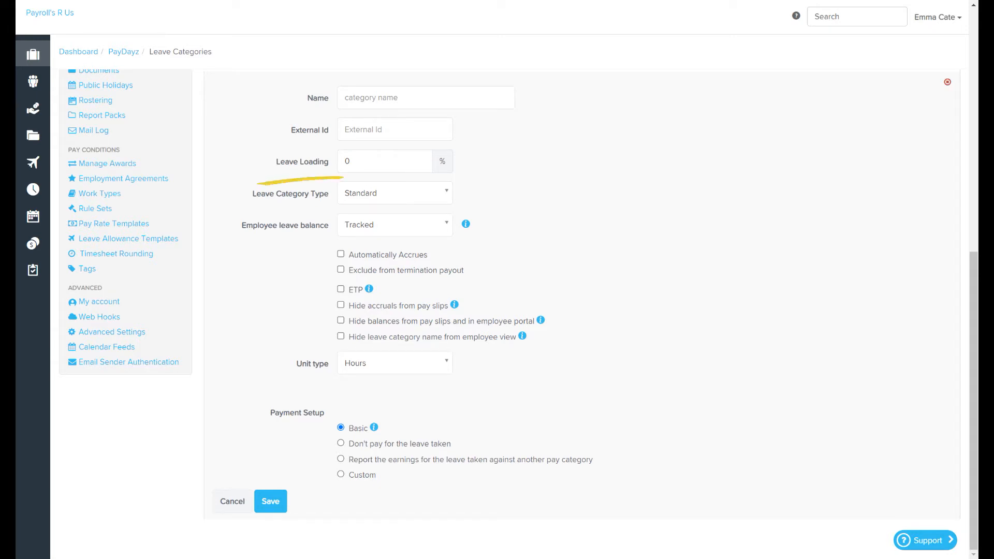
# Choose Standard as the new category's leave category type and Tracked as its employee leave balance
pyautogui.click(395, 193)
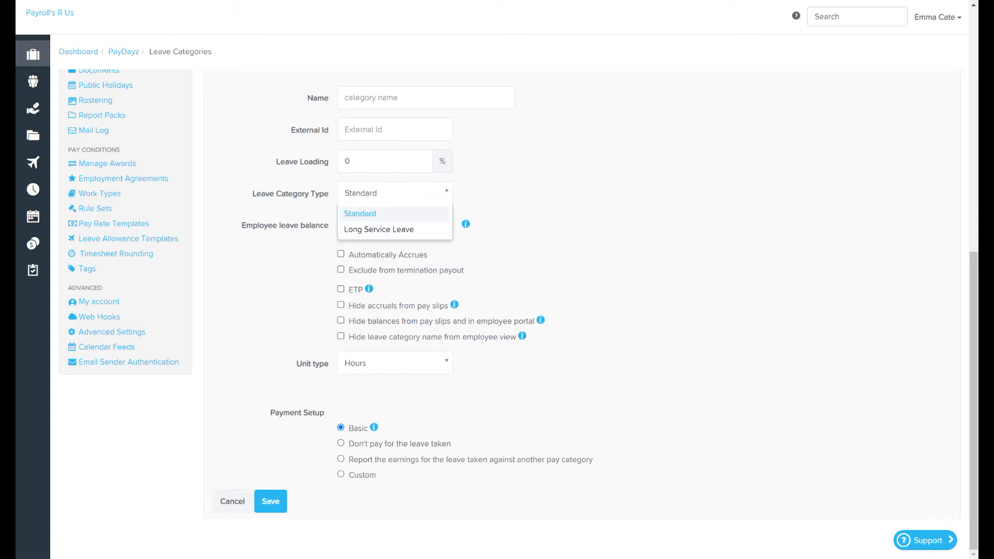
pyautogui.click(395, 214)
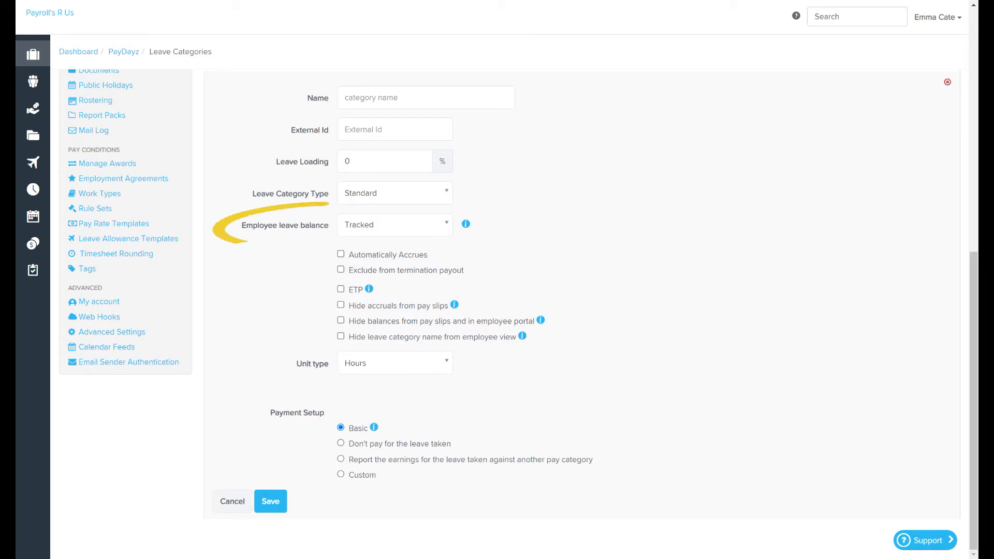
pyautogui.click(395, 224)
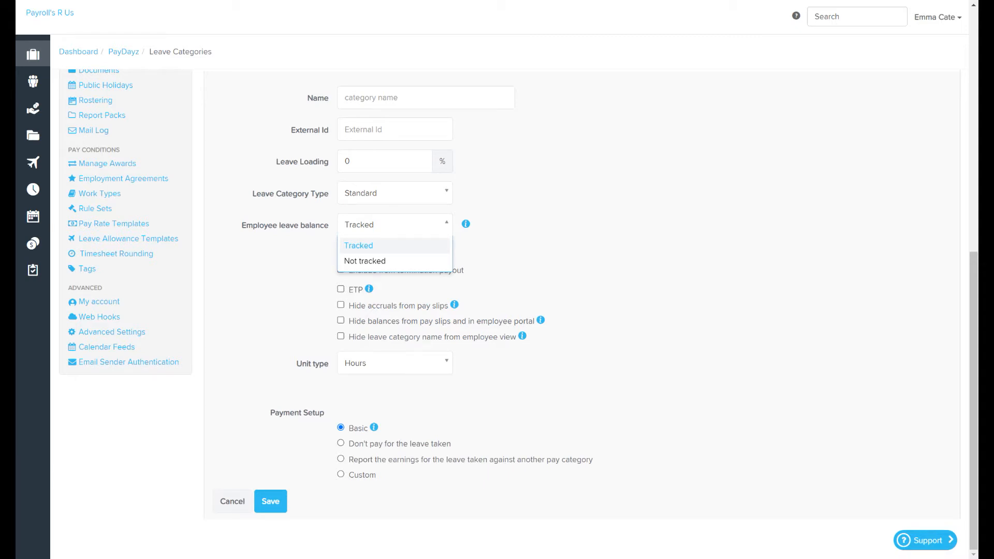
pyautogui.click(395, 246)
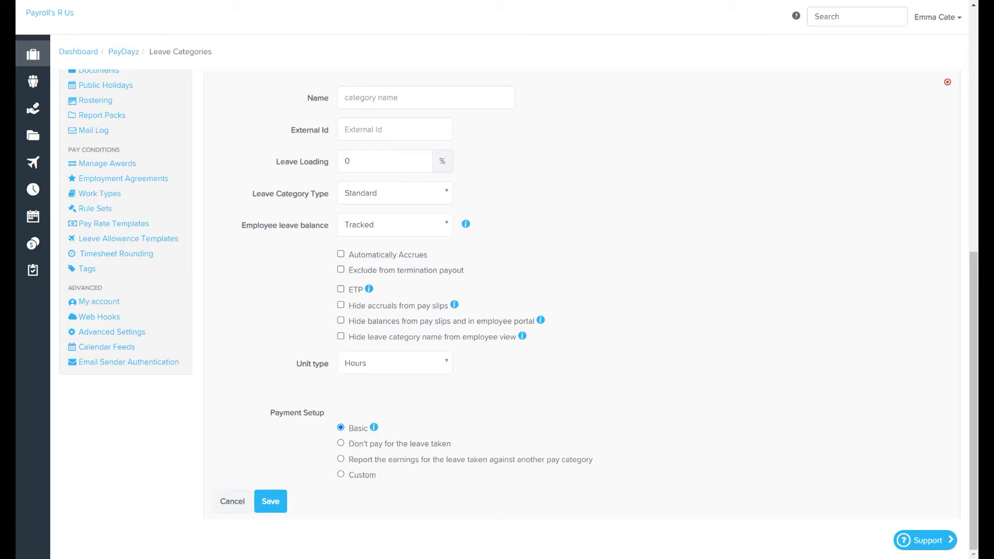
# Make the leave category accrue automatically, keeping the accrual on an ongoing basis
pyautogui.click(341, 254)
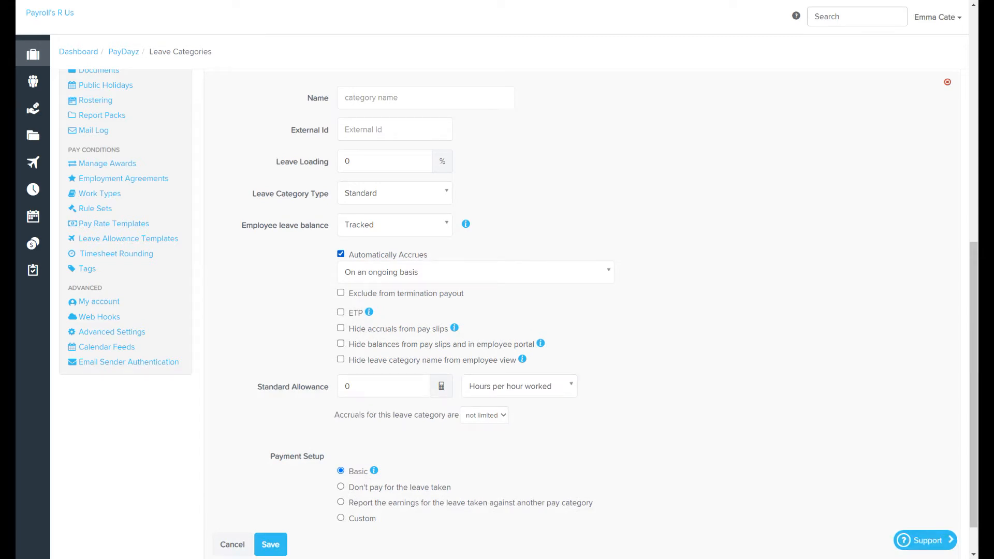
pyautogui.click(475, 272)
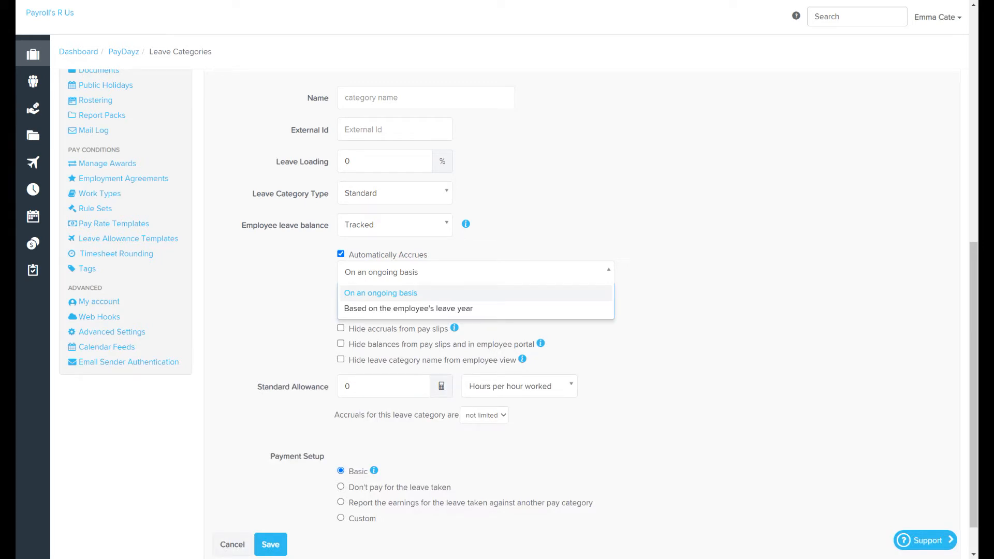
pyautogui.press('Escape')
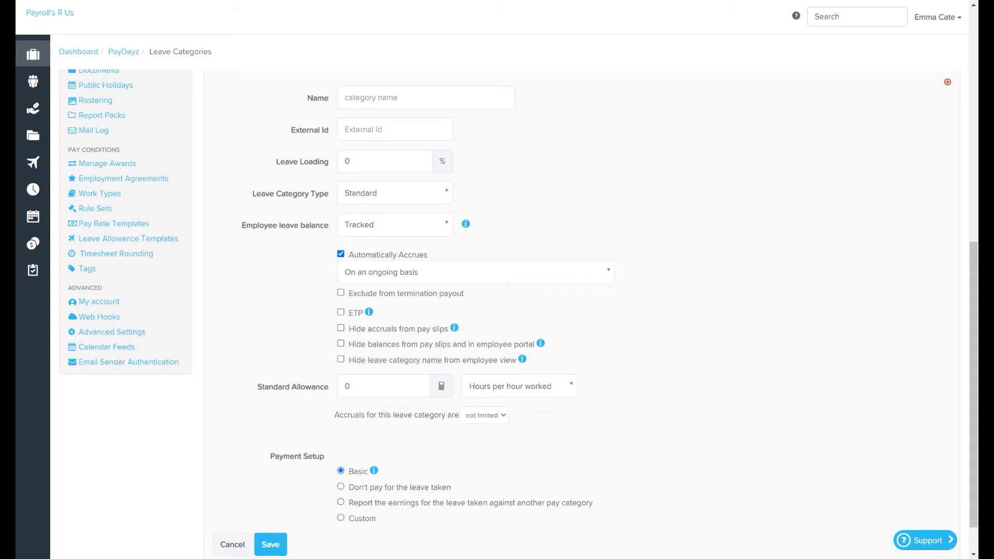
# Keep the standard allowance unit at Hours per hour worked and set the category's accruals to be limited to a maximum
pyautogui.click(519, 387)
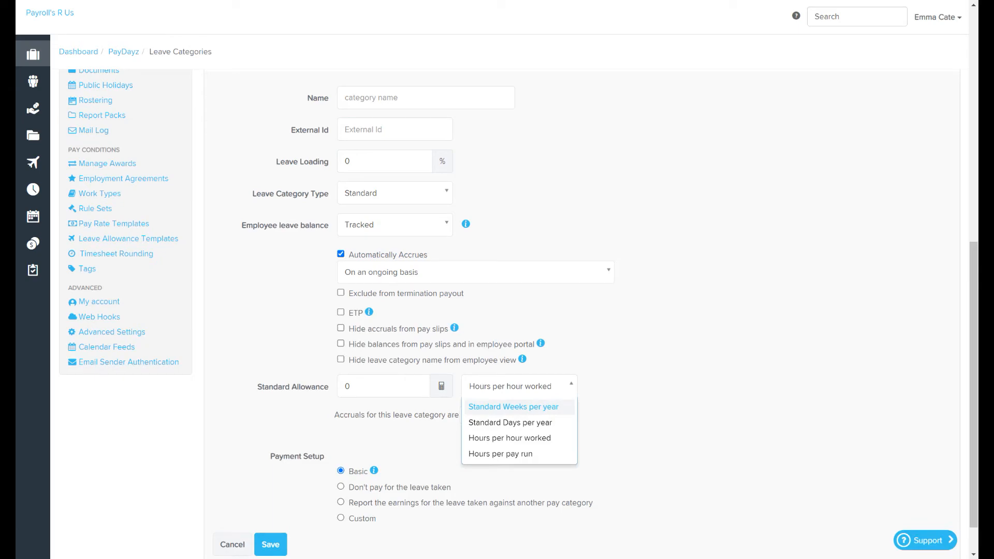
pyautogui.click(519, 386)
pyautogui.click(441, 386)
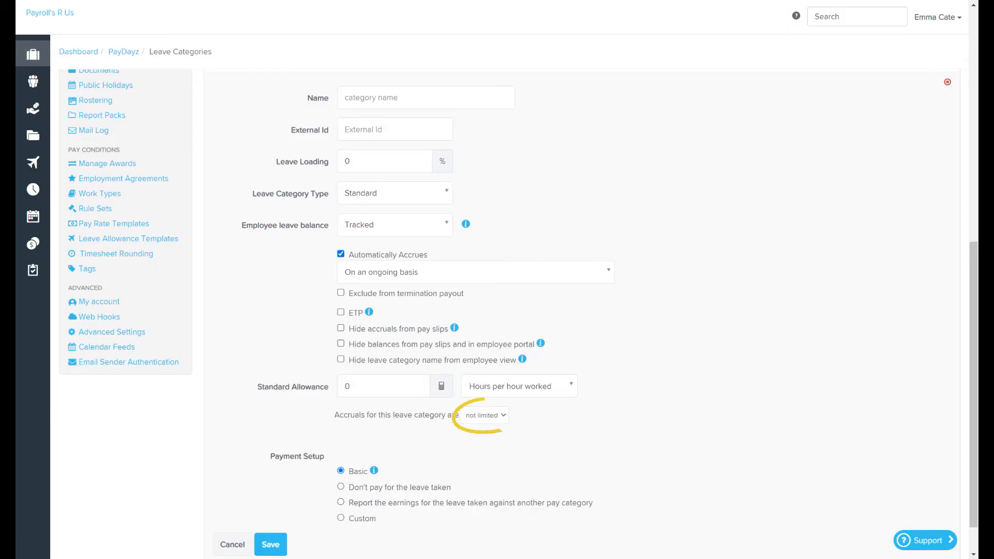
pyautogui.click(484, 415)
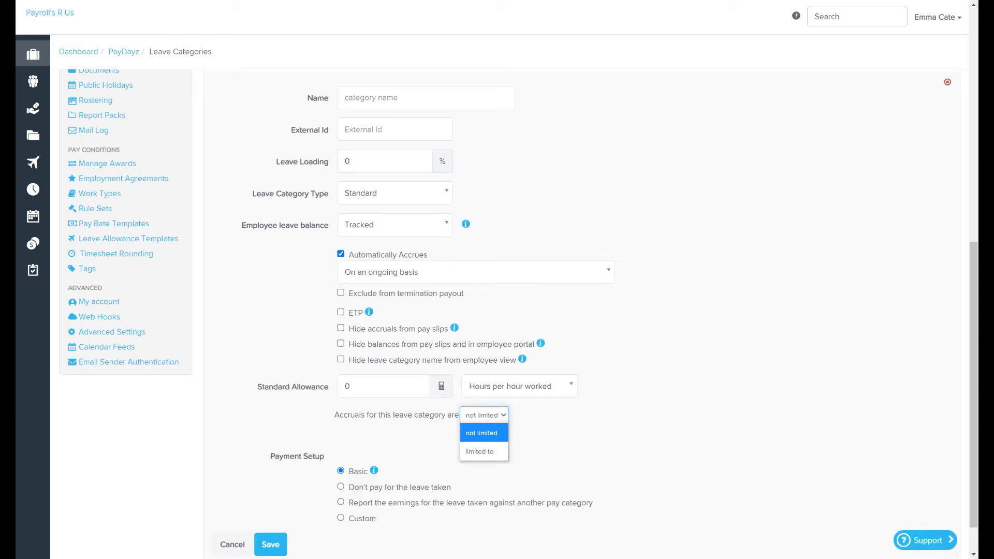
pyautogui.click(483, 452)
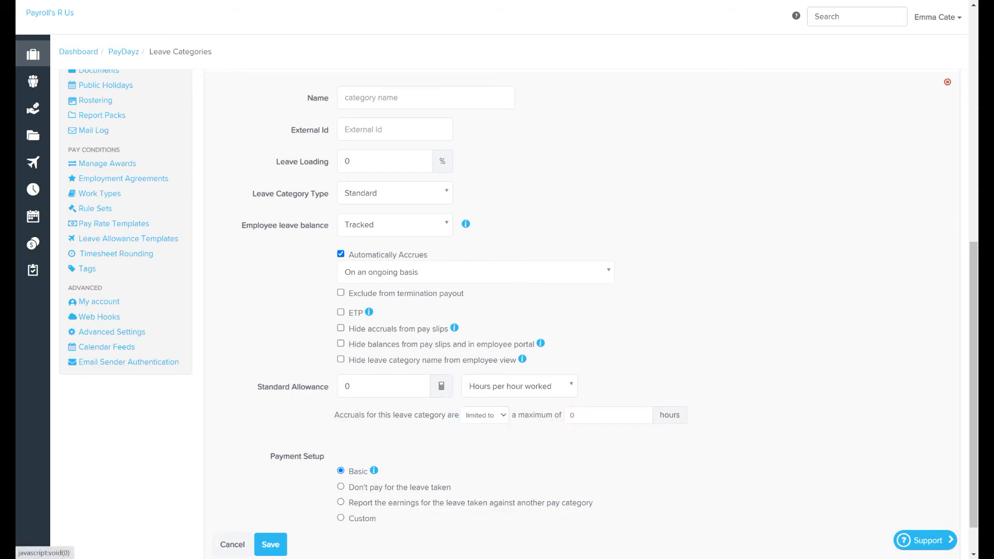
# Base the automatic accrual on the employee's leave year and enable a delayed start of the leave entitlement
pyautogui.click(475, 273)
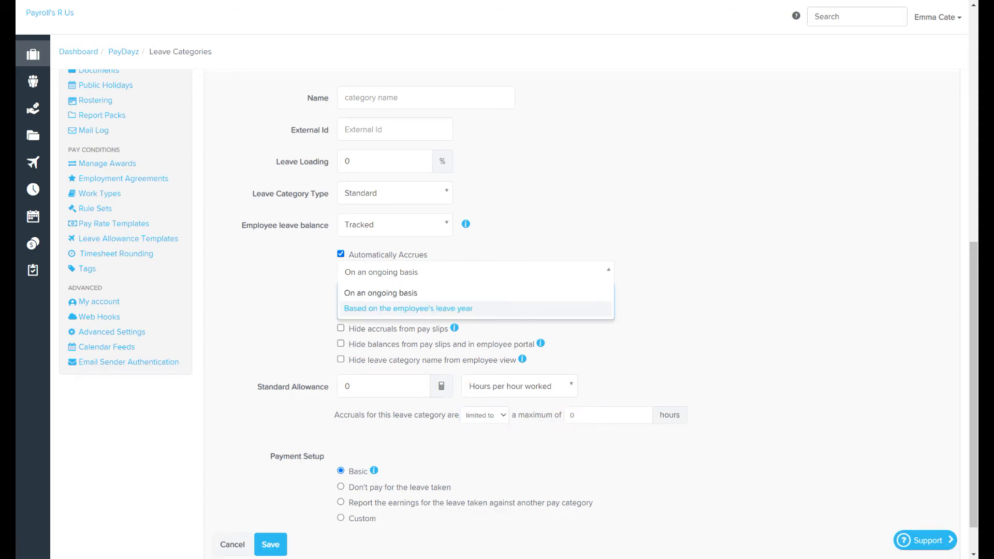
pyautogui.click(409, 309)
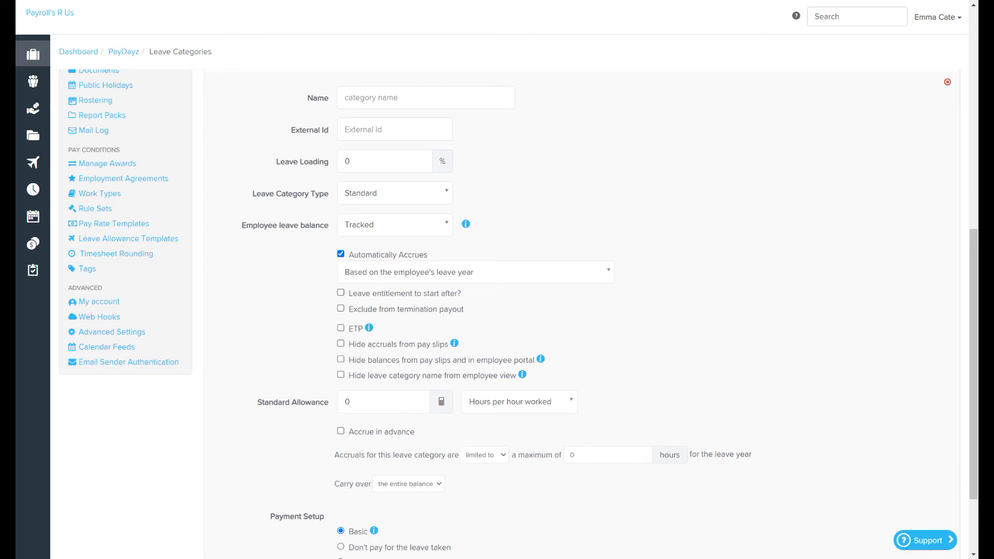
pyautogui.click(341, 293)
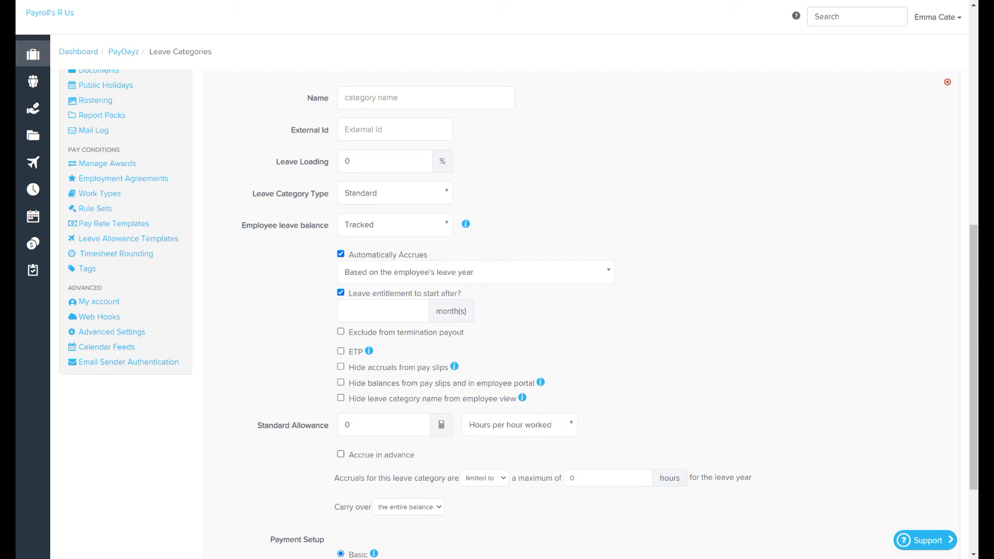
# Enable accrual in advance and restrict the balance carry-over to a maximum
pyautogui.click(341, 454)
pyautogui.click(409, 507)
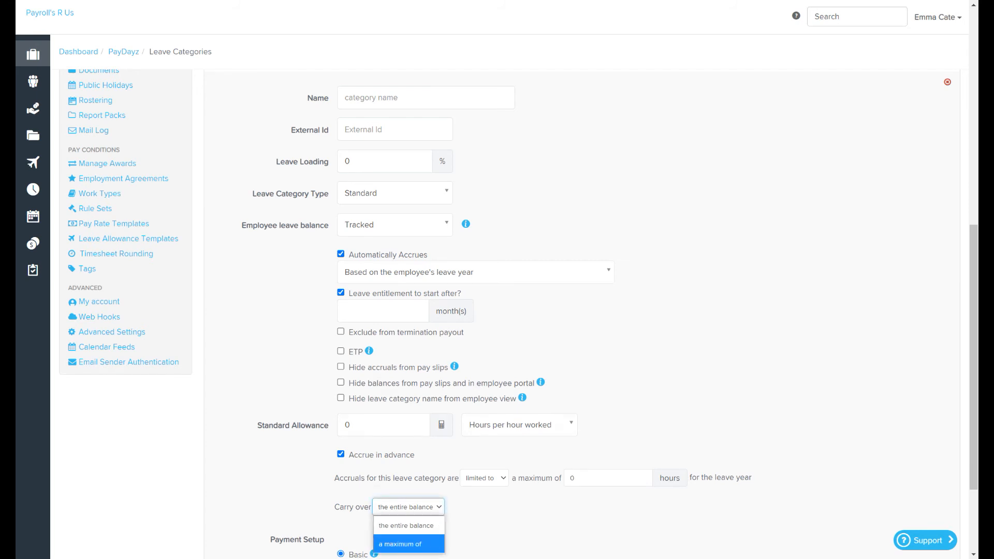
pyautogui.click(408, 545)
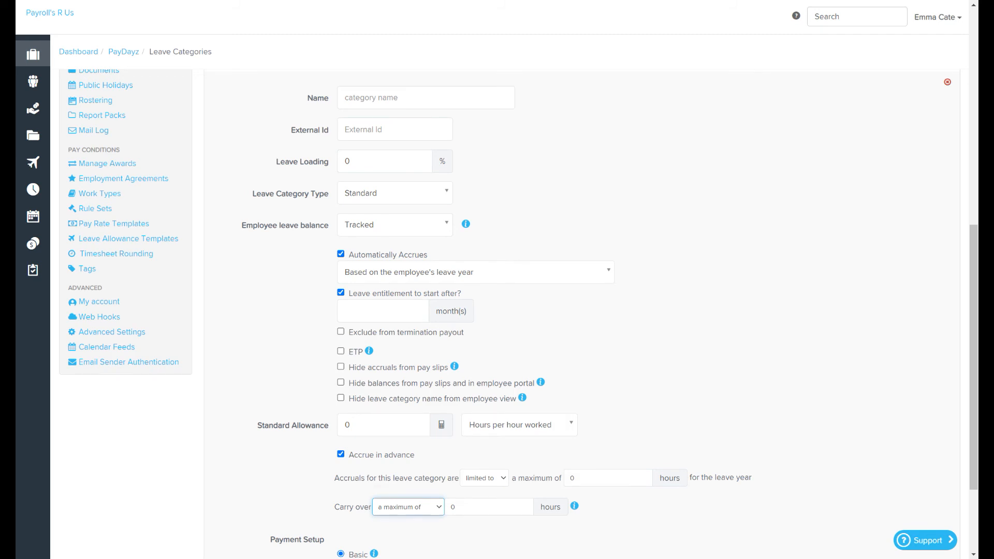
# Set the payment setup to report the leave earnings against another pay category, choosing Annual Leave Taken
pyautogui.scroll(-3, 497, 311)
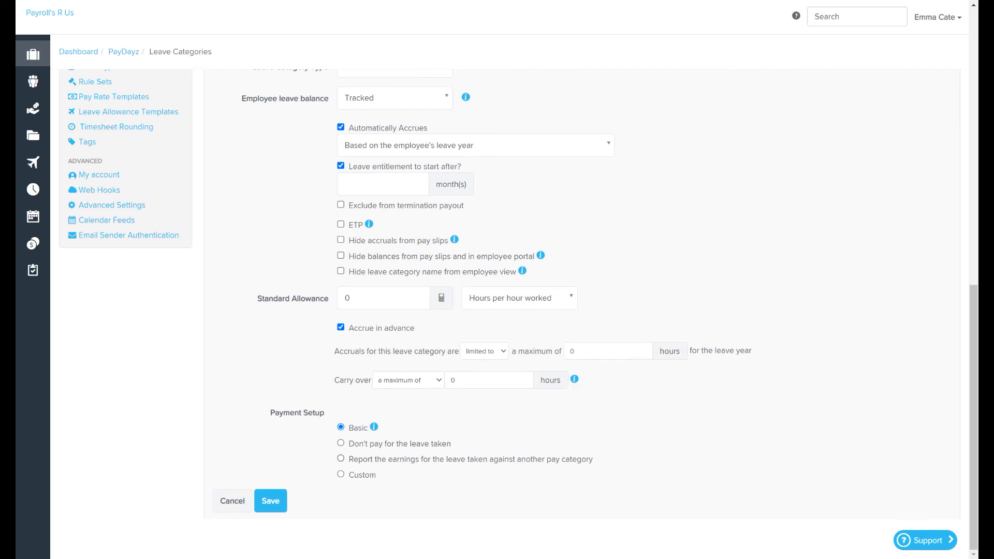
pyautogui.click(340, 459)
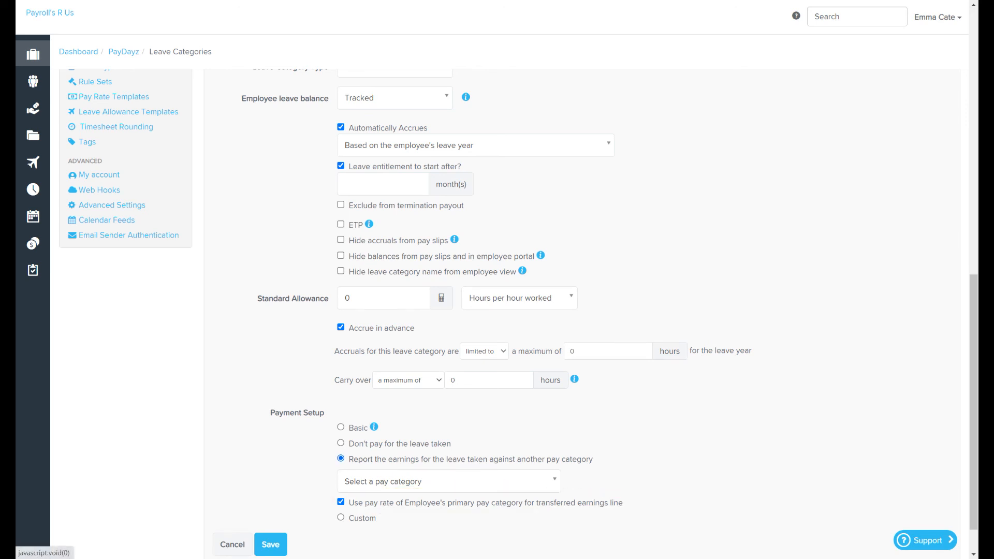
pyautogui.click(449, 482)
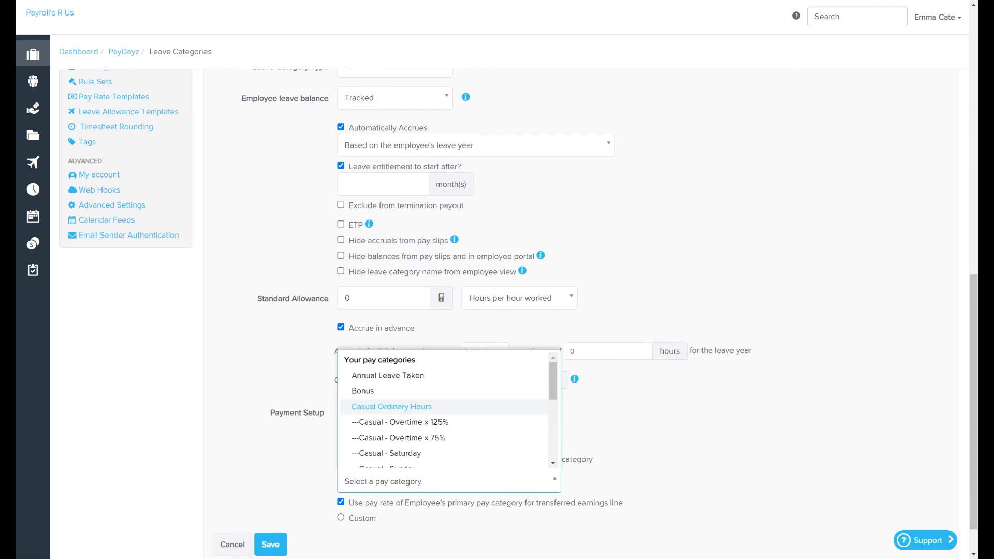
pyautogui.click(388, 375)
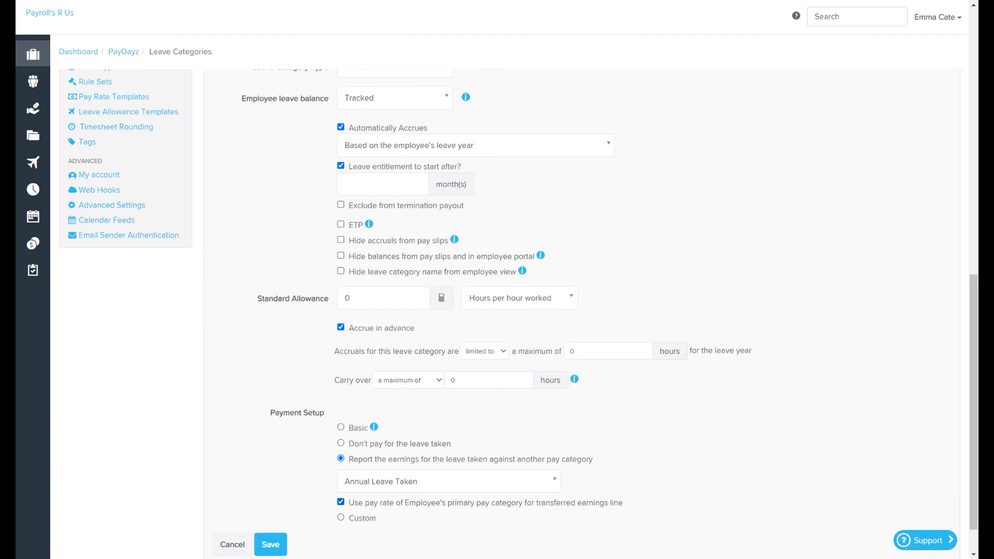
# Switch the payment setup to Custom and review the pay categories for deducting hours, keeping Employee's primary pay category
pyautogui.click(342, 517)
pyautogui.scroll(-2, 342, 517)
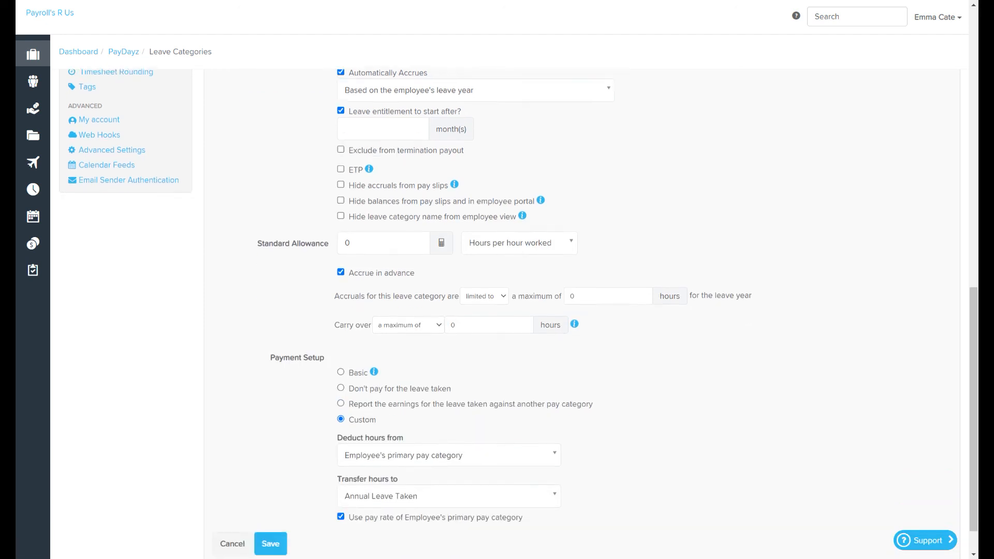
pyautogui.click(449, 413)
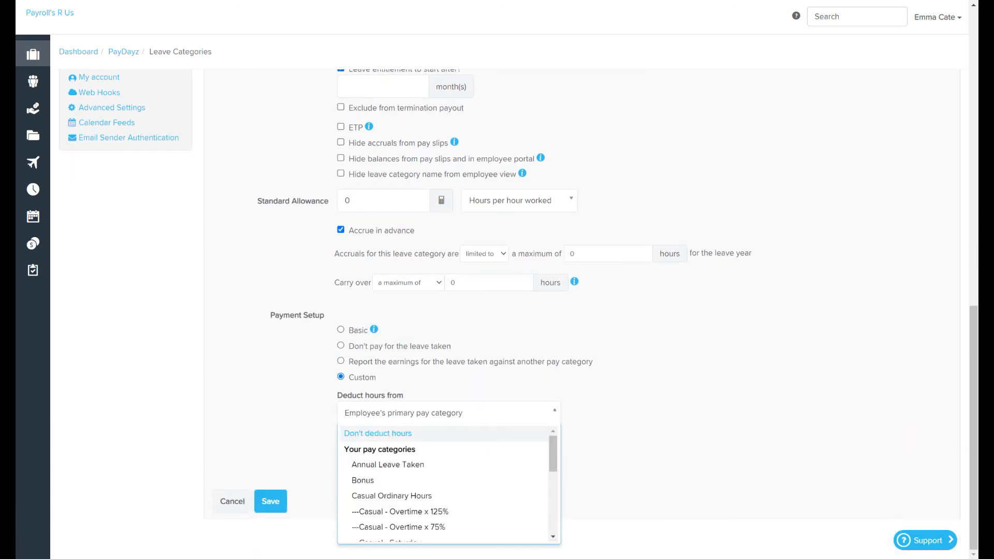
pyautogui.scroll(-5, 388, 464)
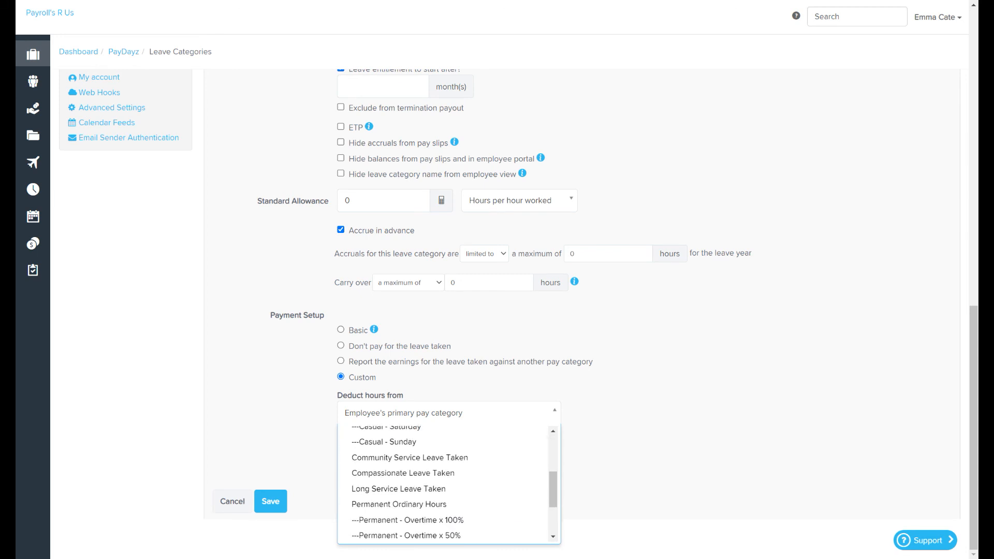
pyautogui.scroll(5, 389, 459)
pyautogui.click(448, 413)
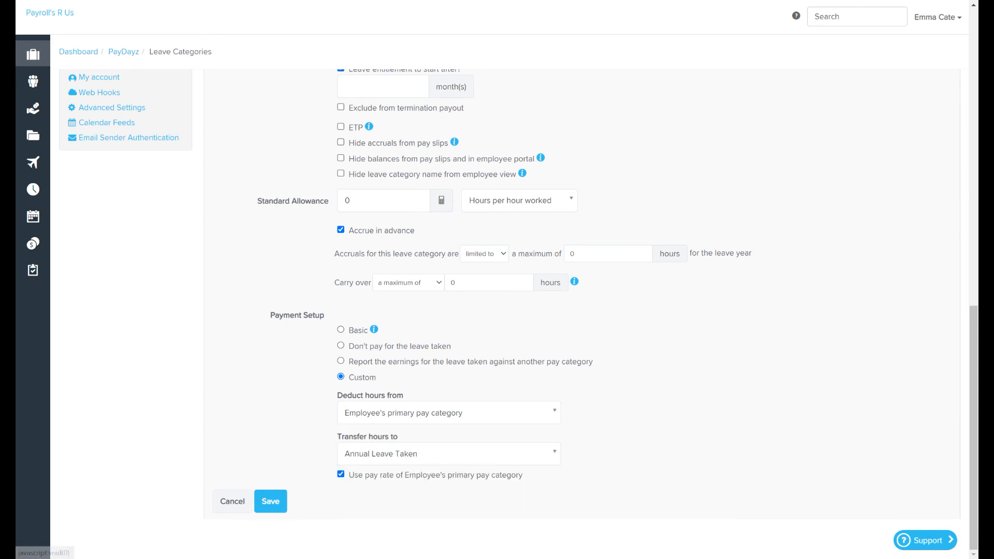